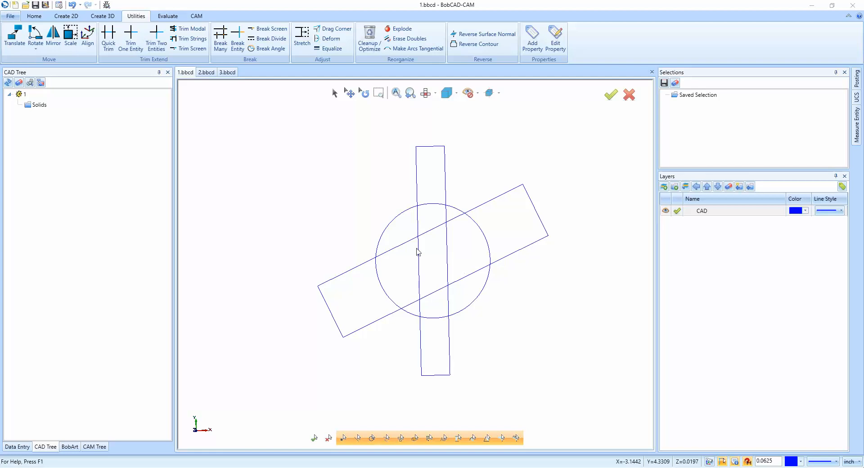
Place points at the tilted rectangle's left corner, its upper edge's left crossing with the circle, and the upright rectangle's top edge midpoint
click(76, 18)
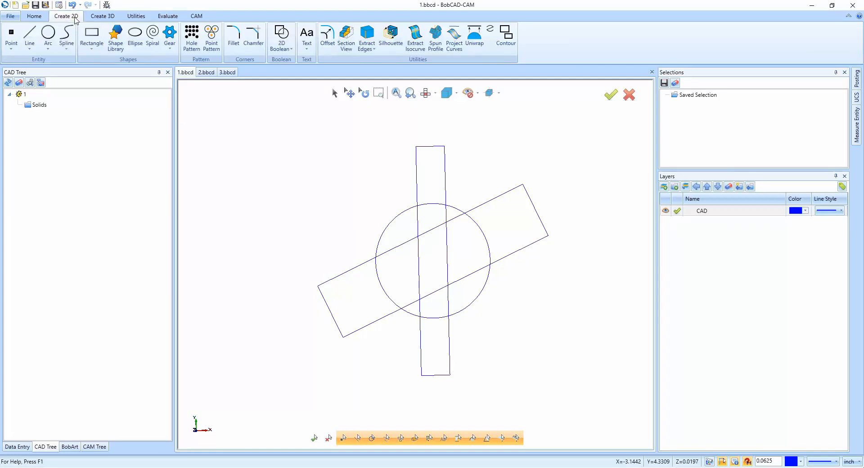
click(15, 36)
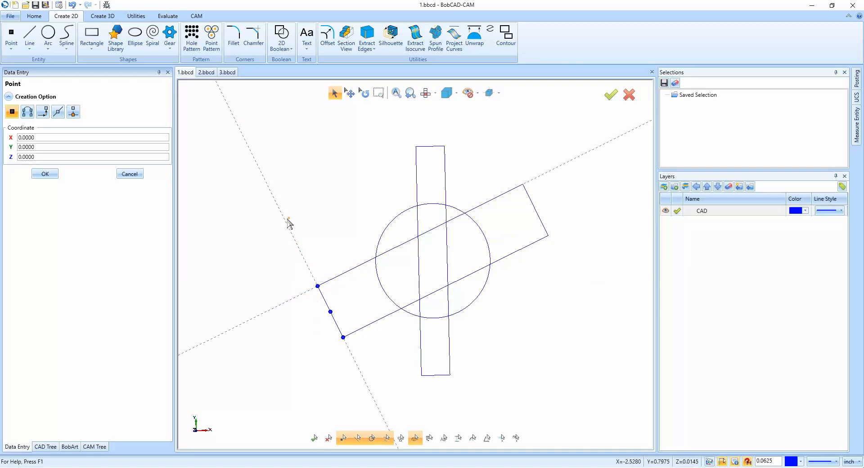
click(318, 287)
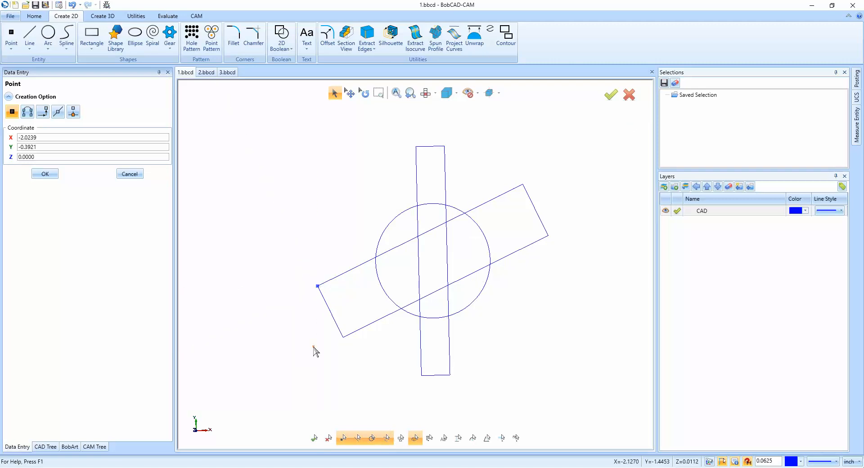
click(376, 258)
click(432, 147)
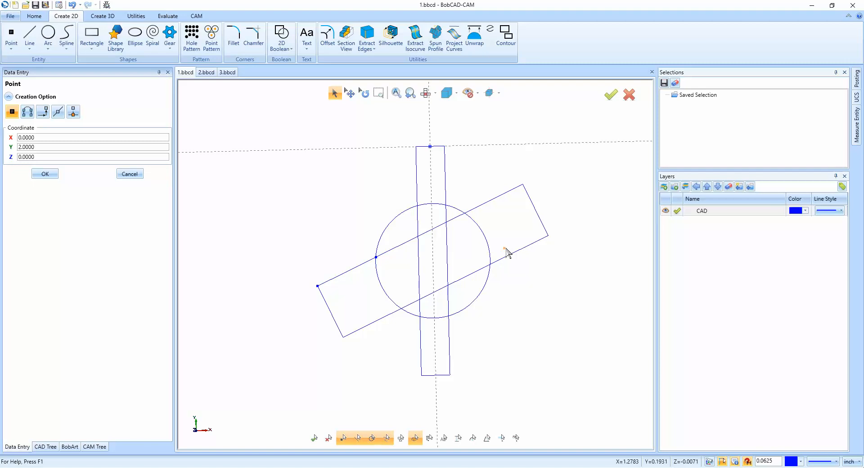
Place a point at X -3.1394, Y 2.0000 aligned with the tilted rectangle's short side, and undo the placed points
click(537, 210)
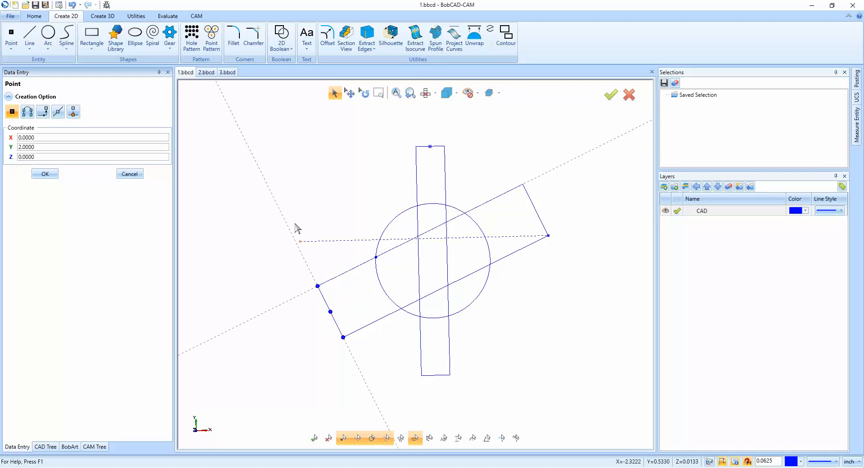
click(250, 150)
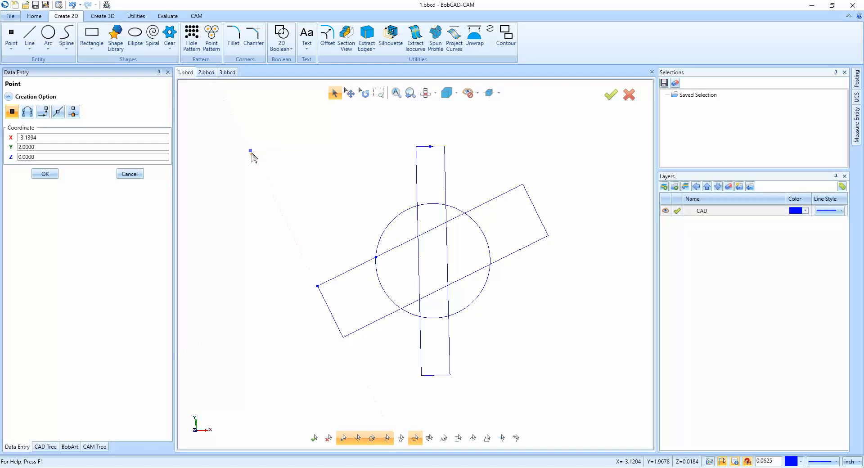
right_click(326, 197)
click(358, 218)
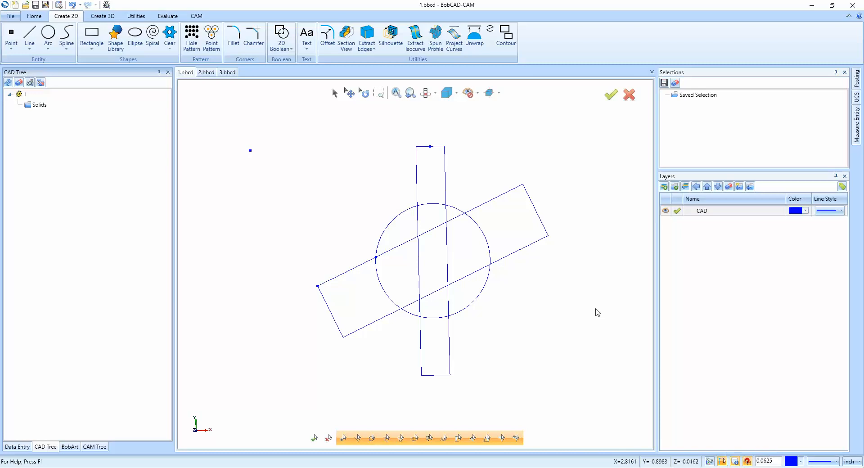
key(ctrl+z)
Set up points from the tilted rectangle's upper long side and the circle, enabling Entity Middle Point, Intersection and Intersection on extension
click(12, 36)
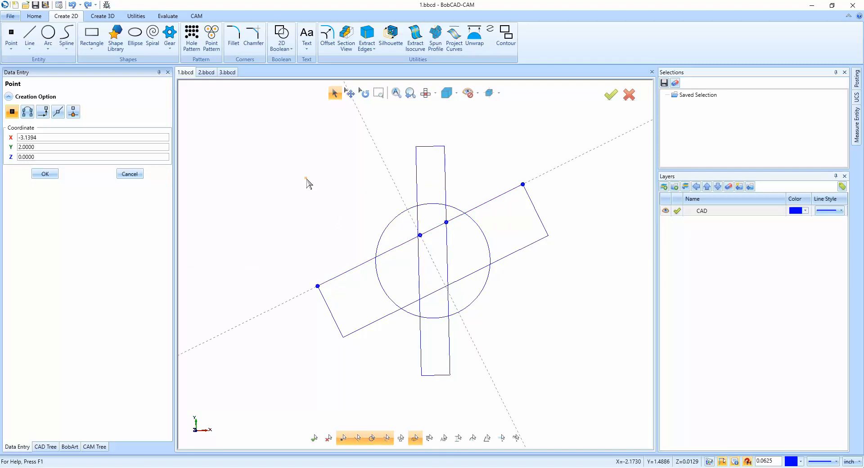
click(28, 114)
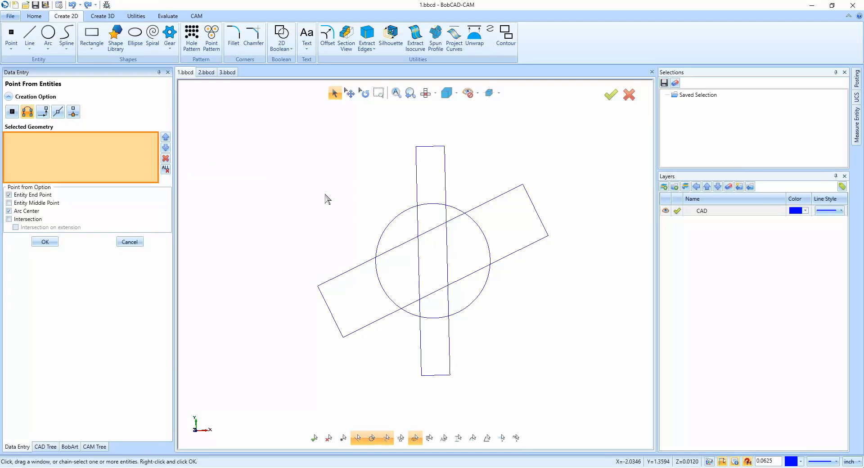
click(397, 248)
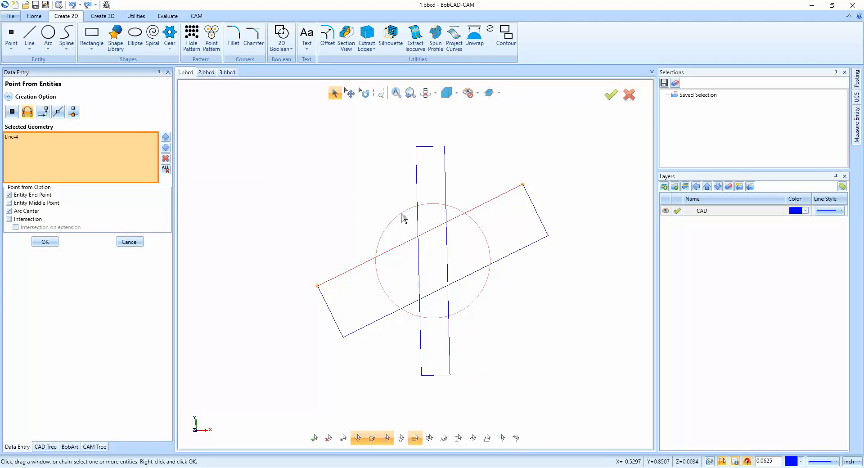
click(401, 217)
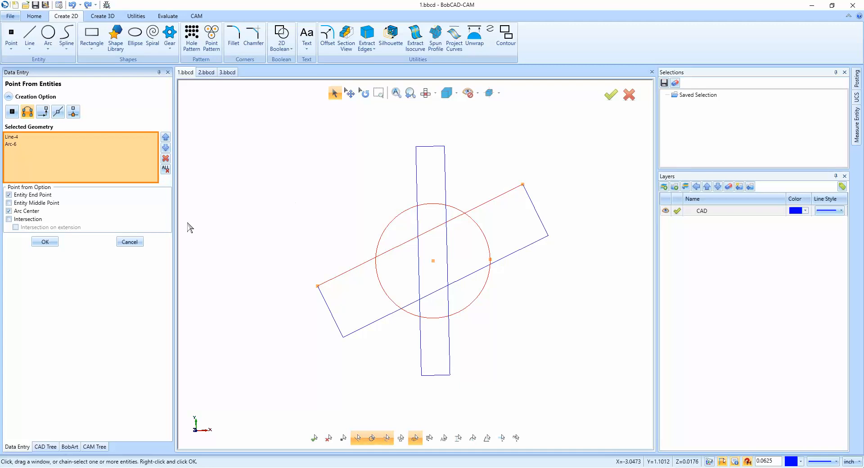
click(9, 203)
click(9, 219)
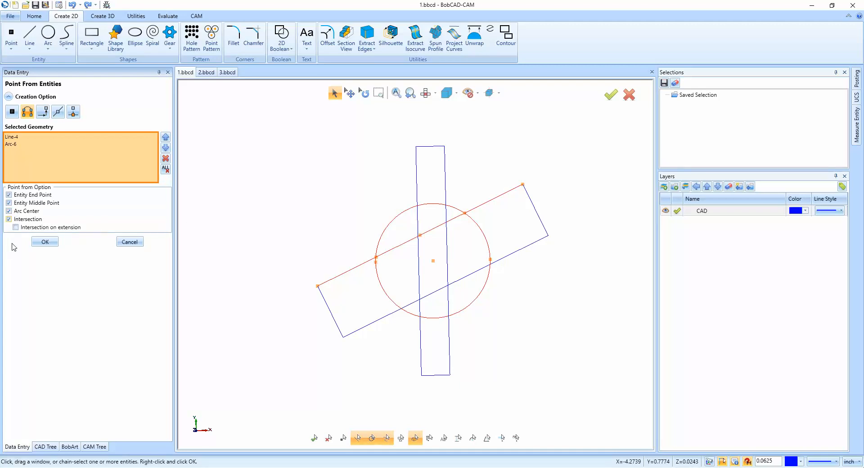
click(16, 227)
Add both long sides of the upright rectangle and the tilted rectangle's lower long side and left short side to the selected geometry
click(417, 170)
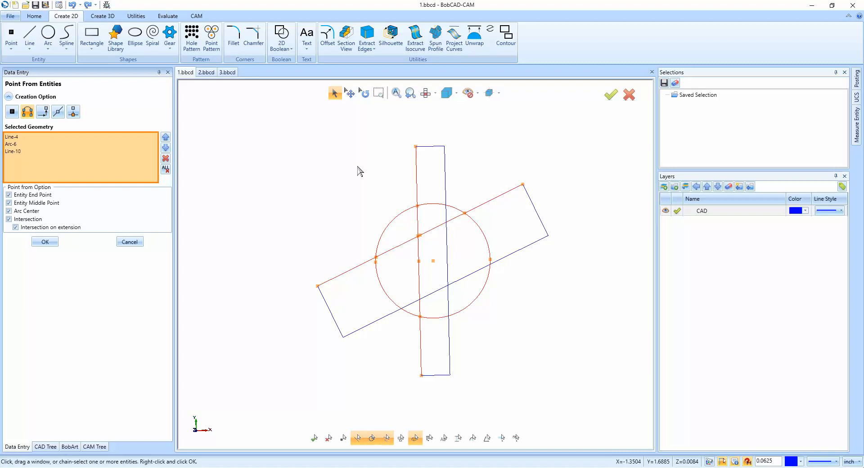
click(445, 169)
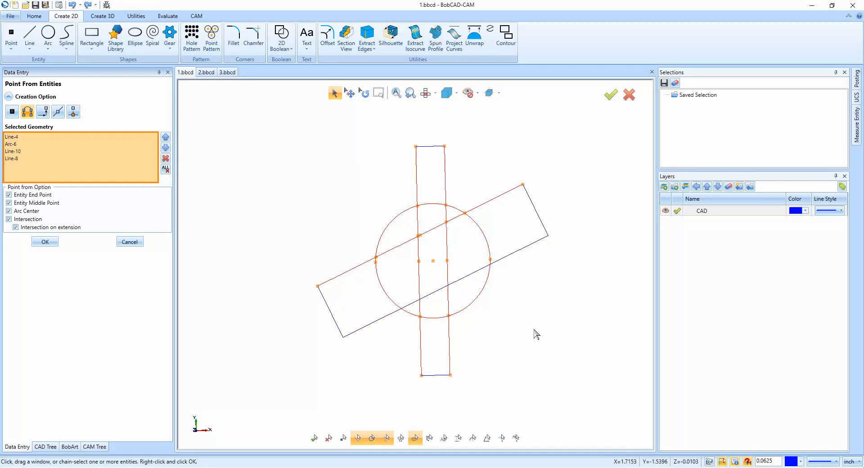
click(518, 250)
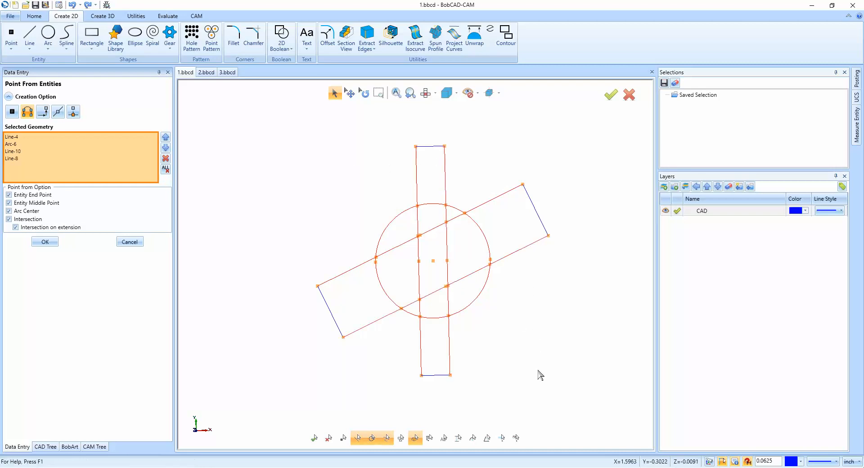
click(338, 324)
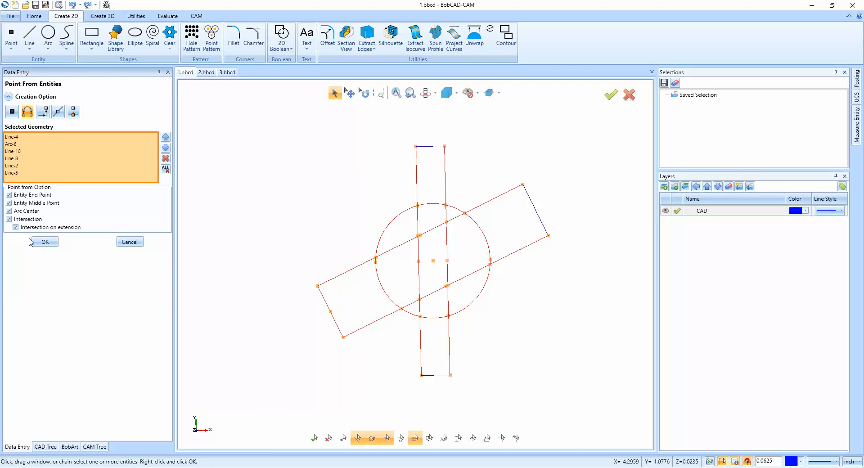
Keep only the Entity Middle Point option enabled and create the points on the selected geometry
click(15, 228)
click(9, 219)
click(8, 211)
click(8, 195)
click(45, 242)
click(130, 242)
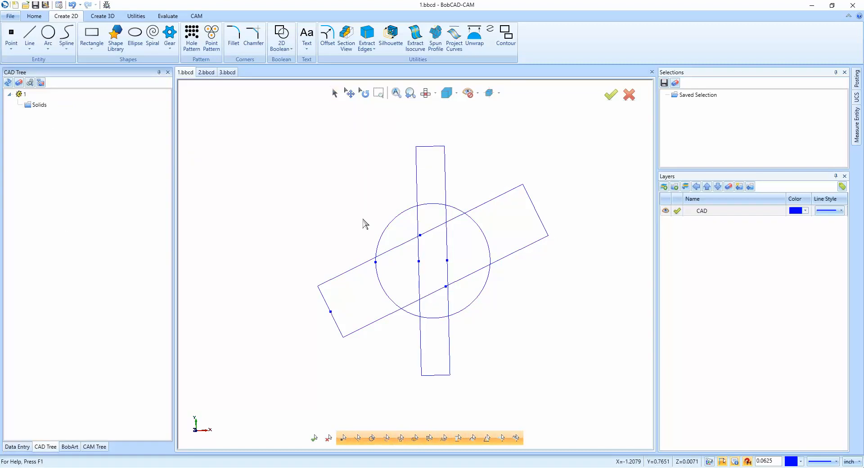
Window-select the whole drawing with the selection mask limited to points, and clear the selection
click(334, 94)
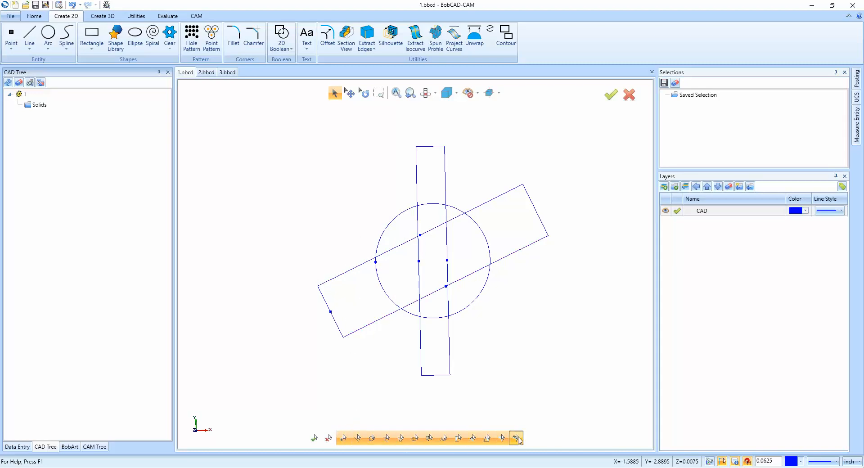
click(329, 439)
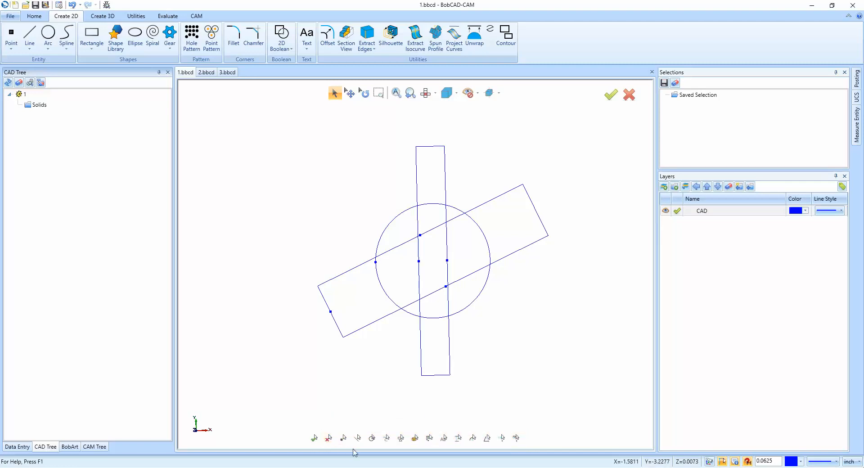
click(343, 438)
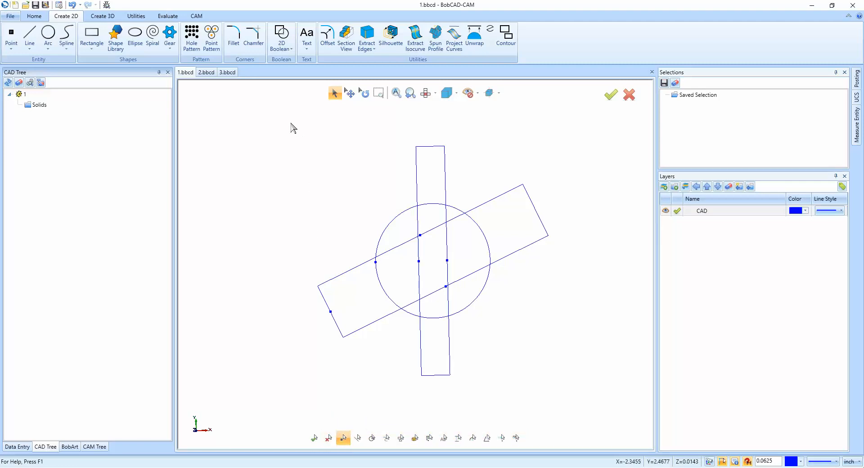
drag(291, 124, 579, 415)
right_click(308, 200)
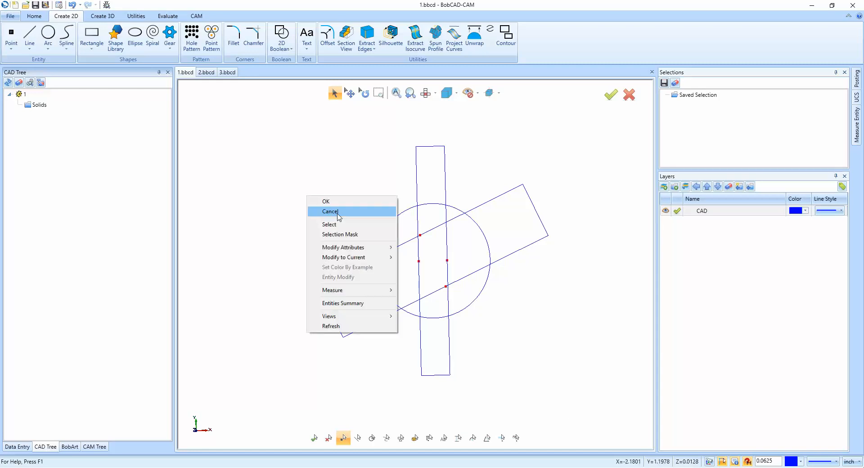
click(339, 215)
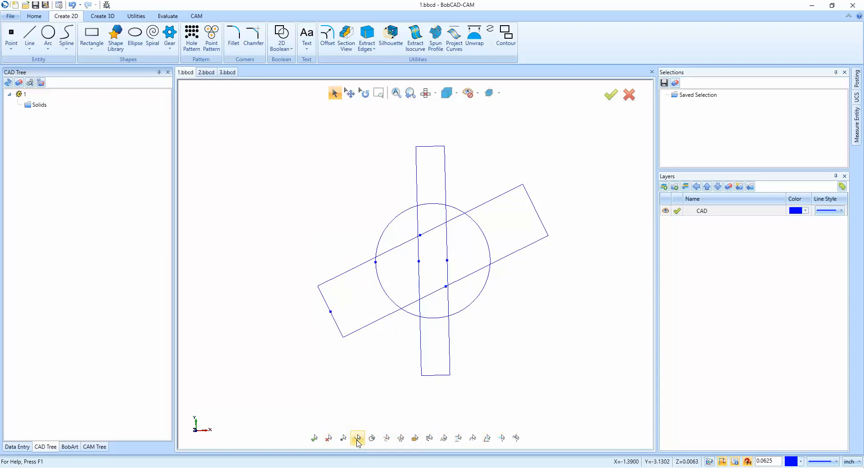
Window-select the whole drawing with the selection mask limited to arcs, and clear the selection and the mask
click(372, 438)
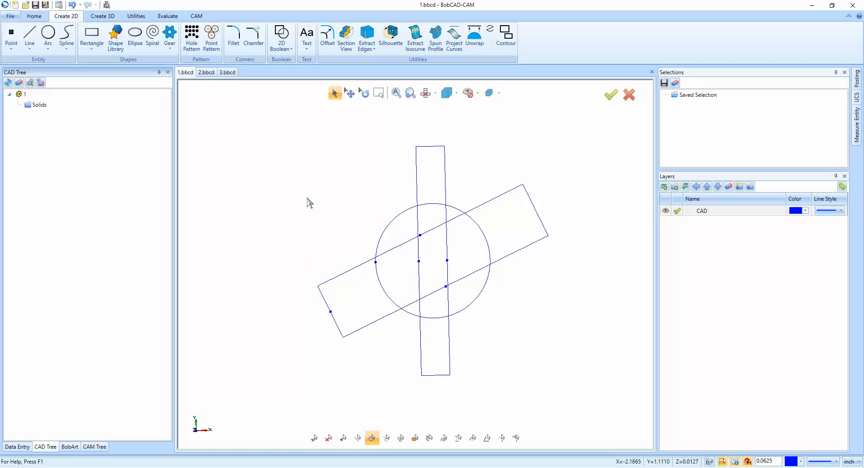
drag(260, 112, 582, 417)
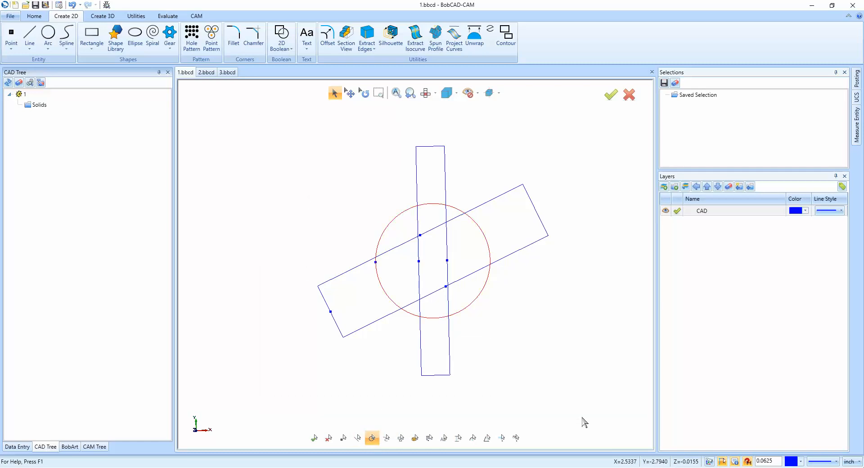
click(329, 437)
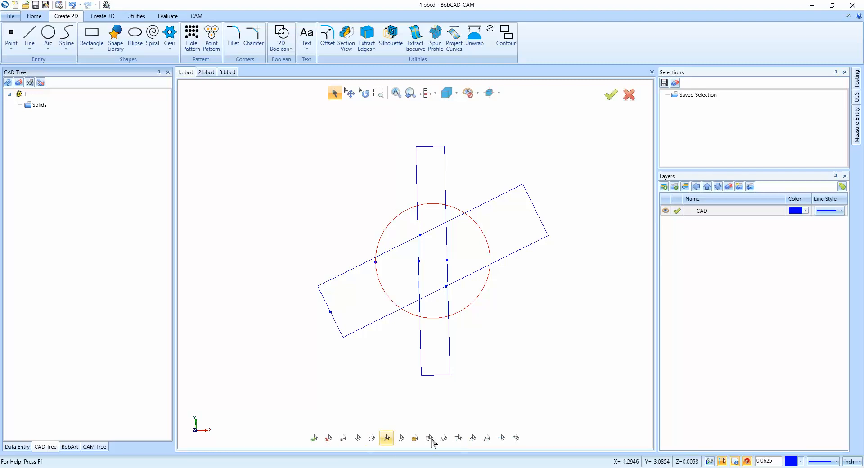
right_click(316, 179)
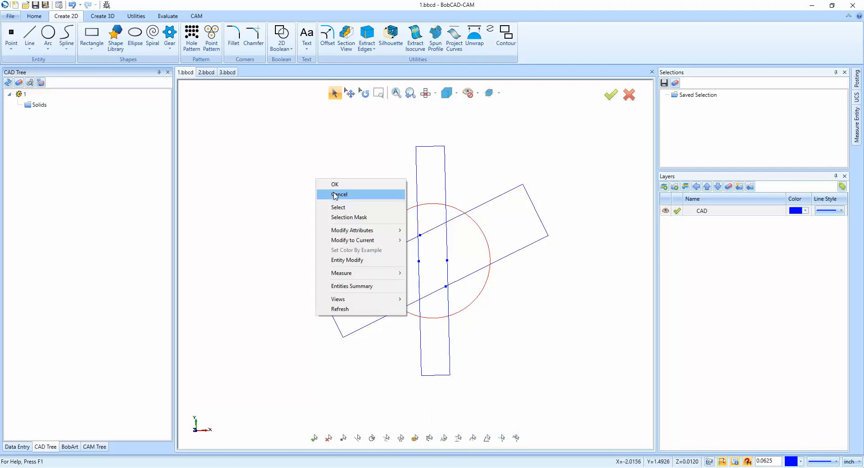
click(334, 195)
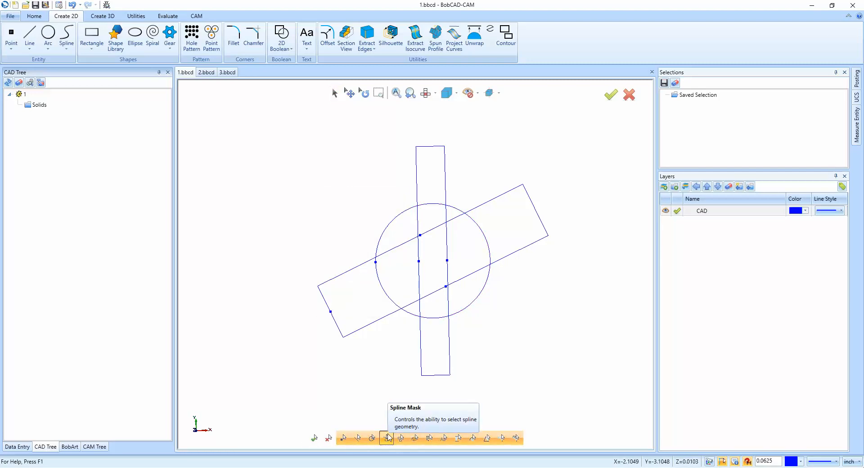